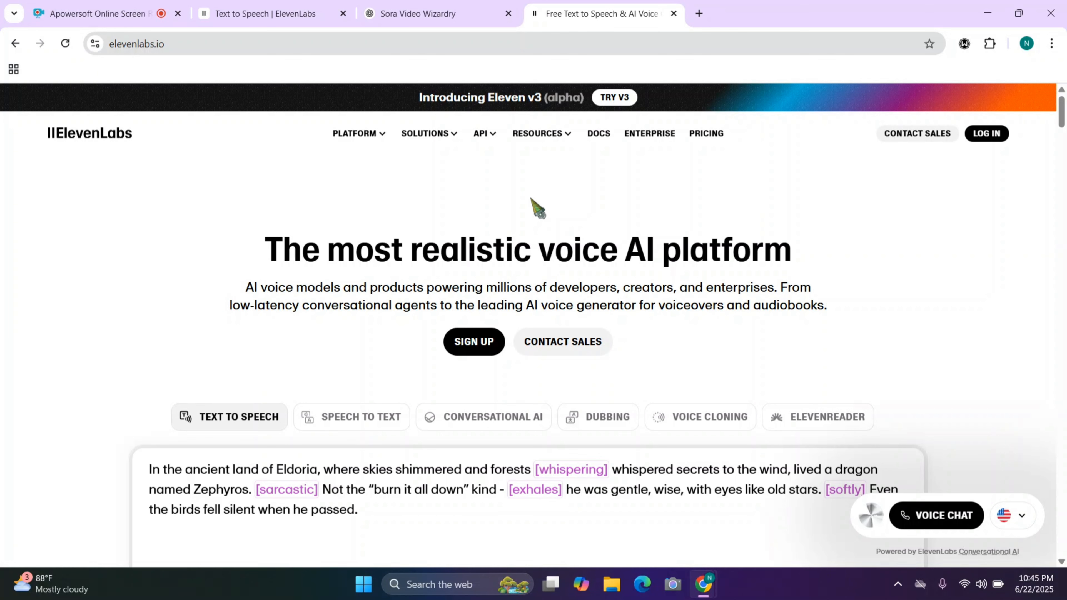
Start signing up for ElevenLabs from the landing page, and open the Text to Speech tool in the workspace
left_click(451, 345)
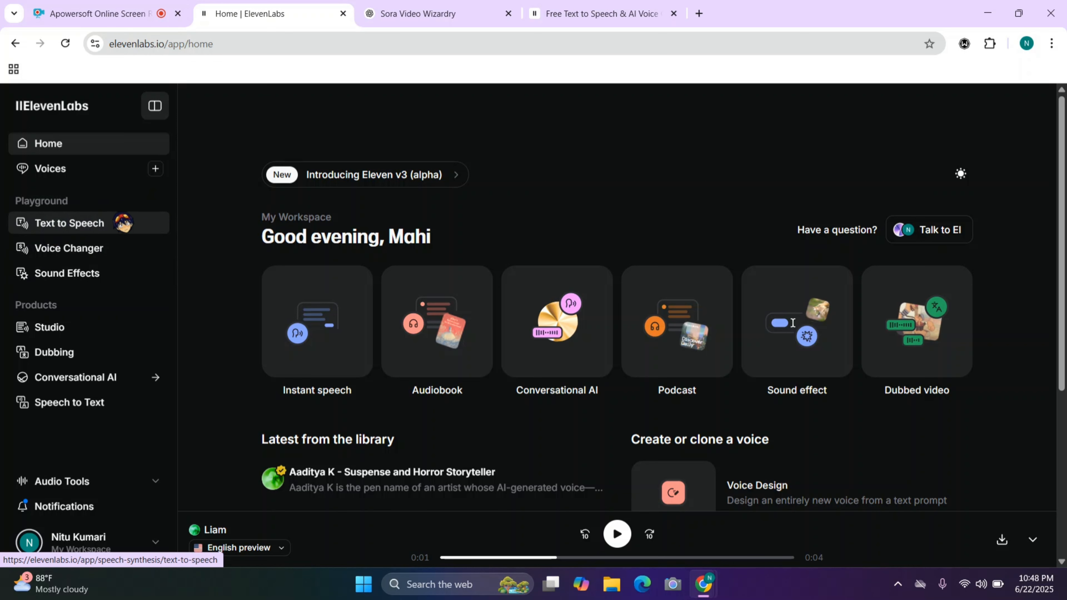
left_click(116, 224)
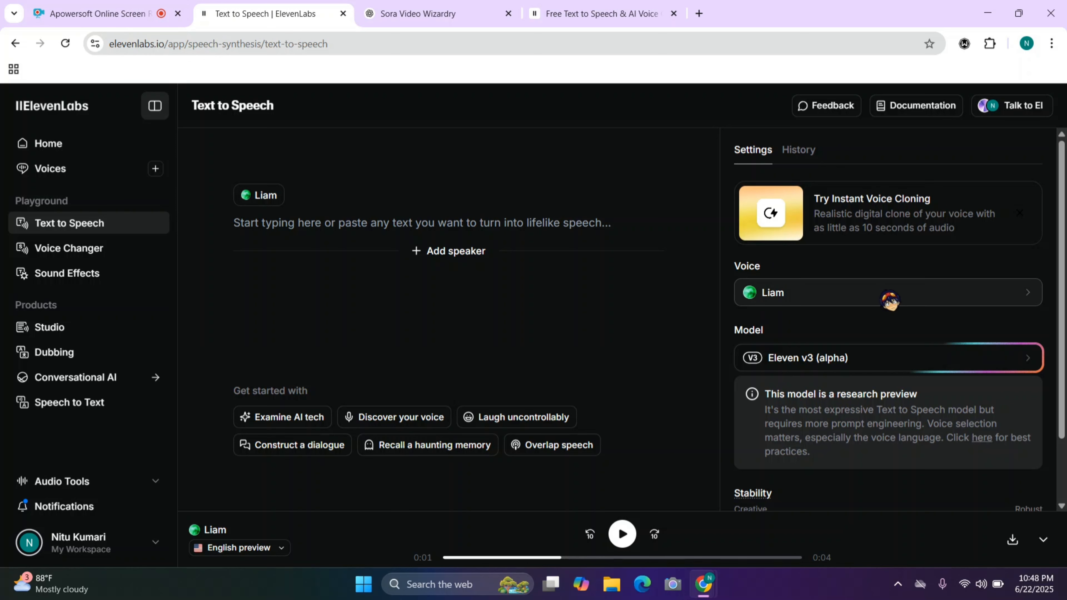
Browse the full list of default voices available for the speaker to examine the options
left_click(890, 299)
scroll(883, 376, "down", 3)
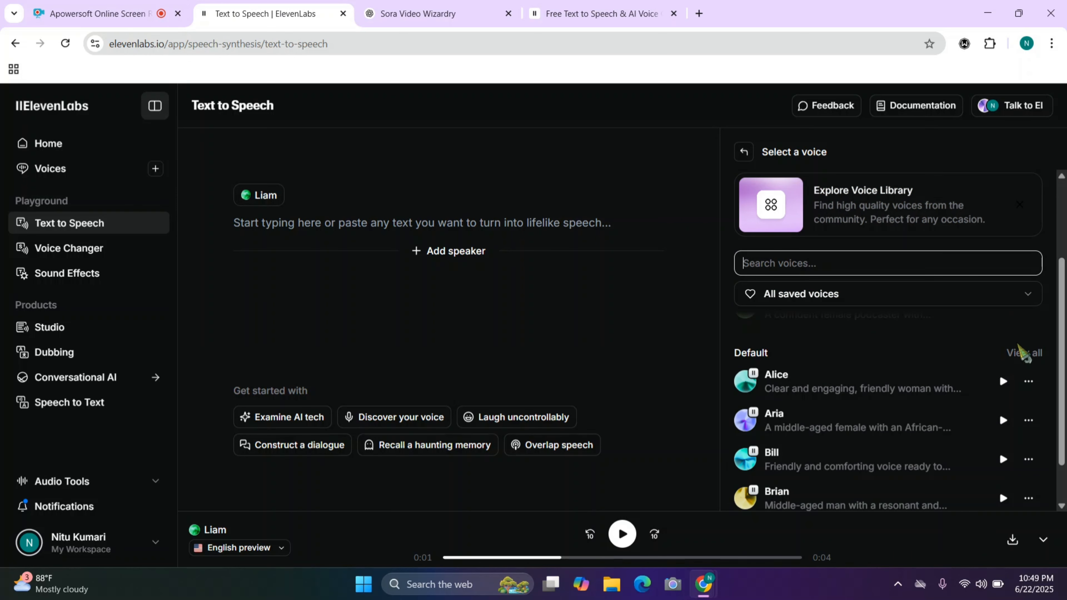
left_click(1025, 358)
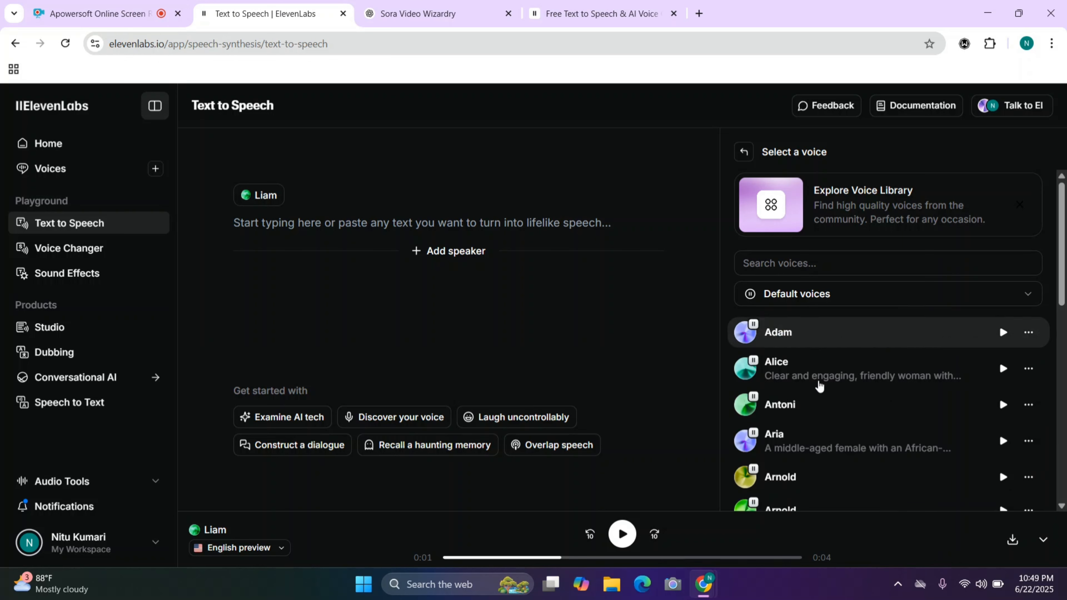
scroll(895, 397, "down", 2)
scroll(894, 397, "down", 10)
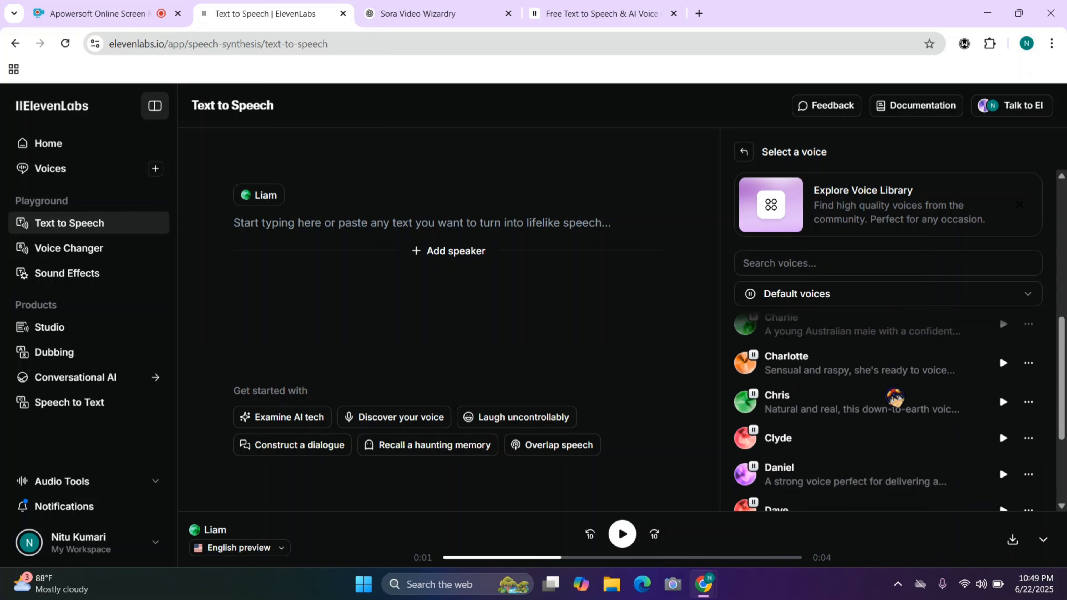
scroll(895, 397, "down", 1)
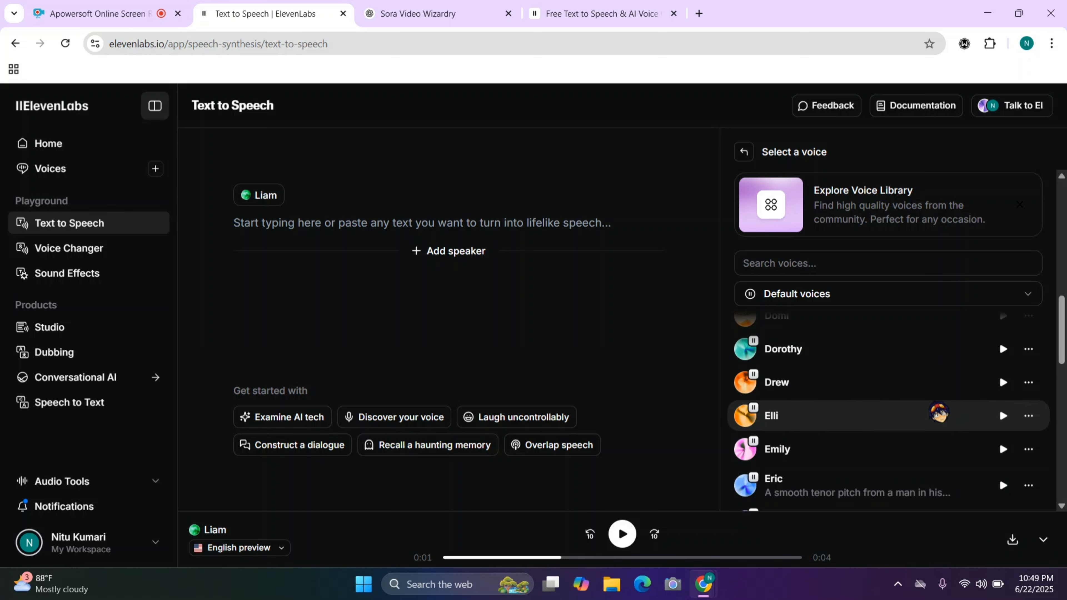
scroll(887, 436, "up", 2)
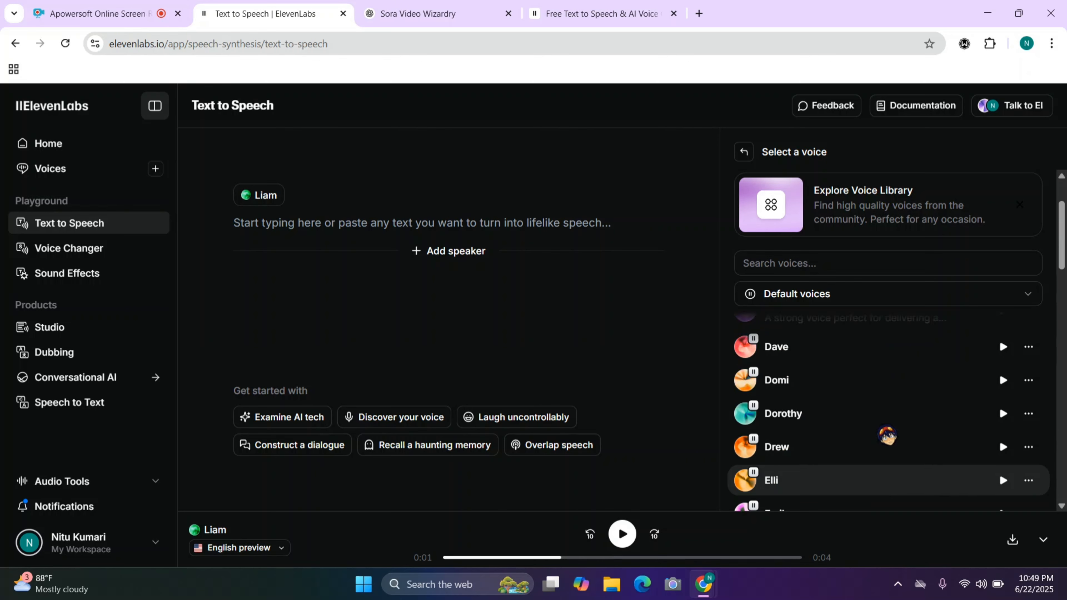
scroll(887, 436, "up", 8)
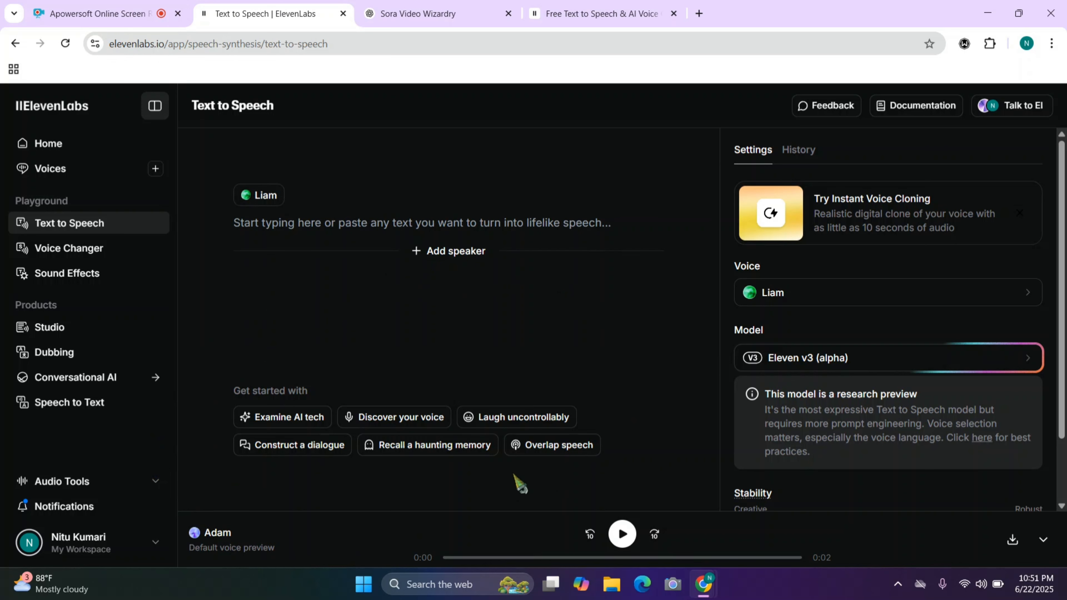
Load the "Examine AI tech" sample script, listen to its first generation, and raise the audio volume
left_click(316, 419)
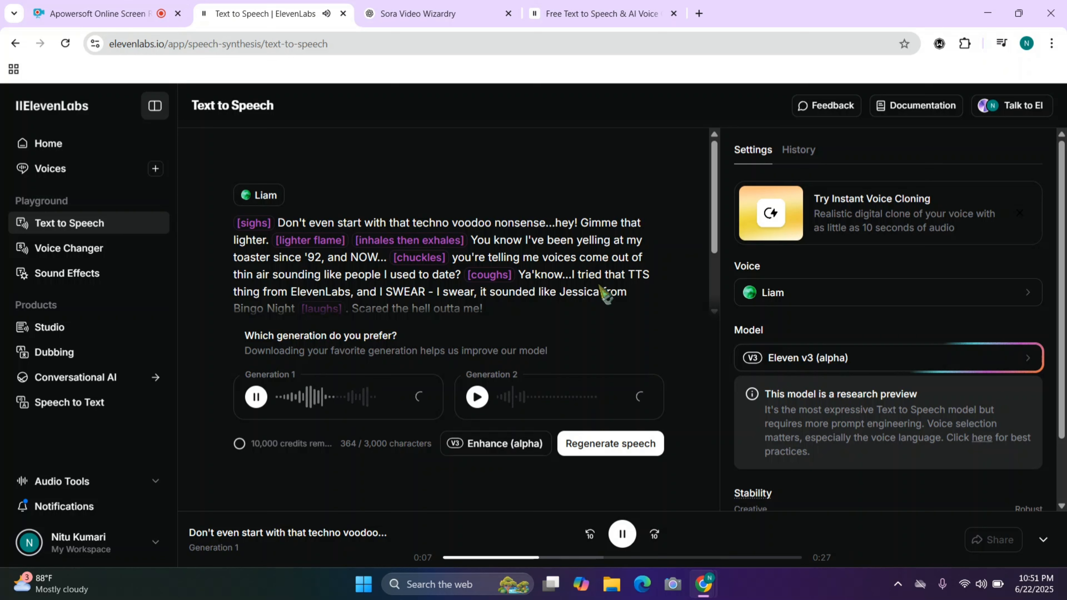
key("XF86AudioRaiseVolume")
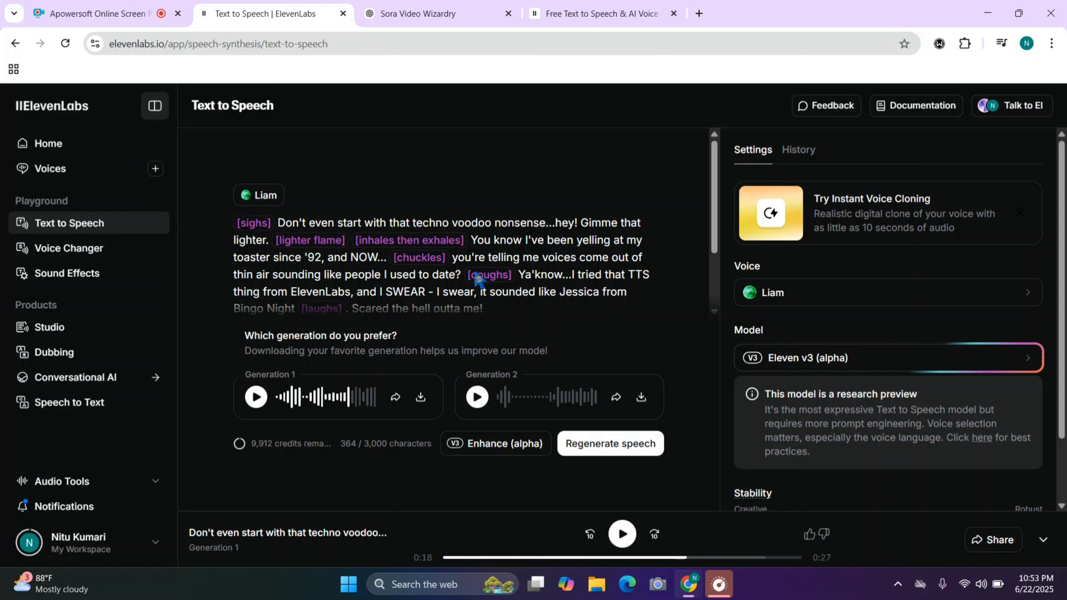
Replace the whole sample script with the line "Yo, have you tried that new OpenAI thing? Sora?"
key("ctrl+a")
key("BackSpace")
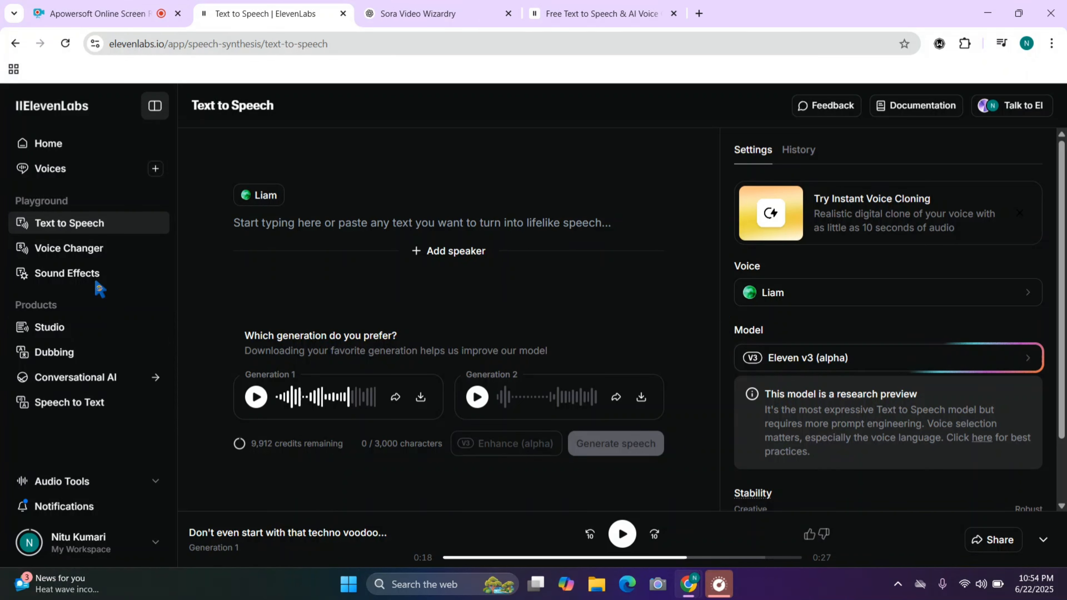
type("Yo, have you tried that new OpenAI thing? Sora?")
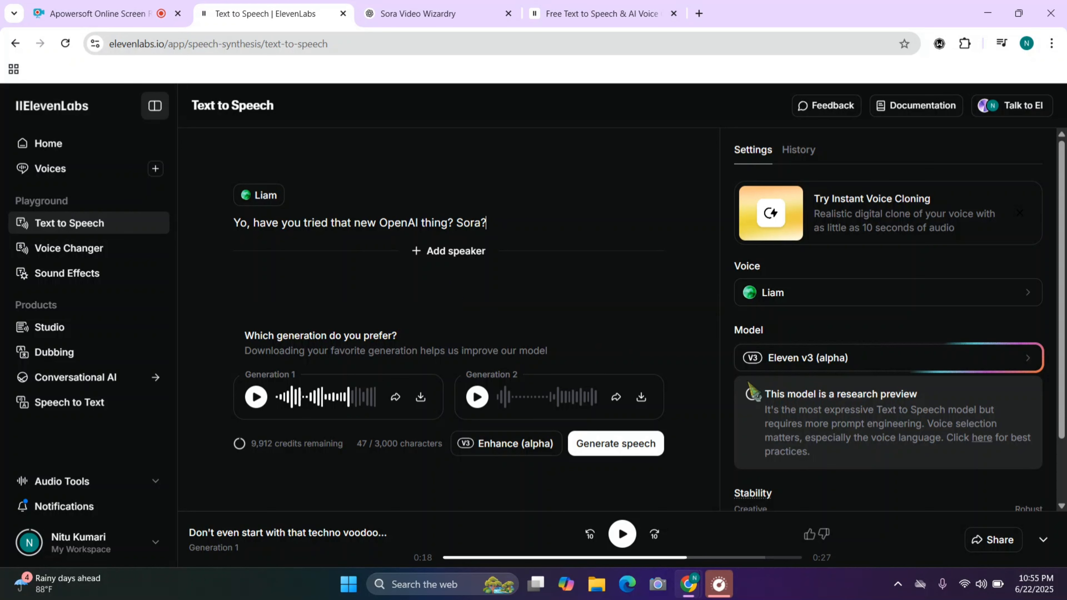
Add a second speaker with the Grace voice and give it the line "Yo, have you tried that new OpenAI thing? Sora?"
scroll(819, 426, "down", 2)
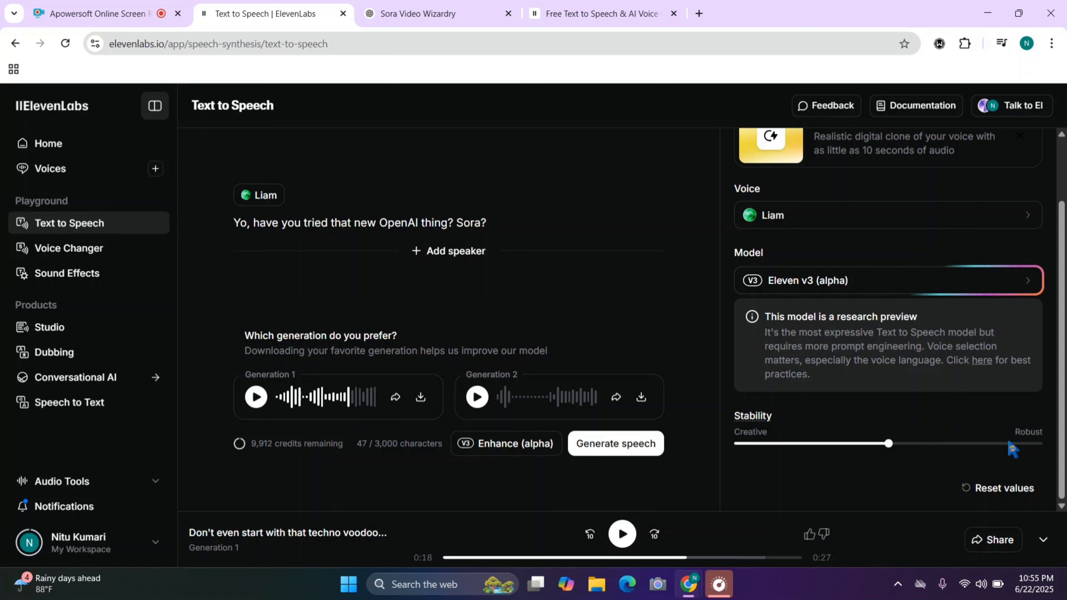
left_click(448, 251)
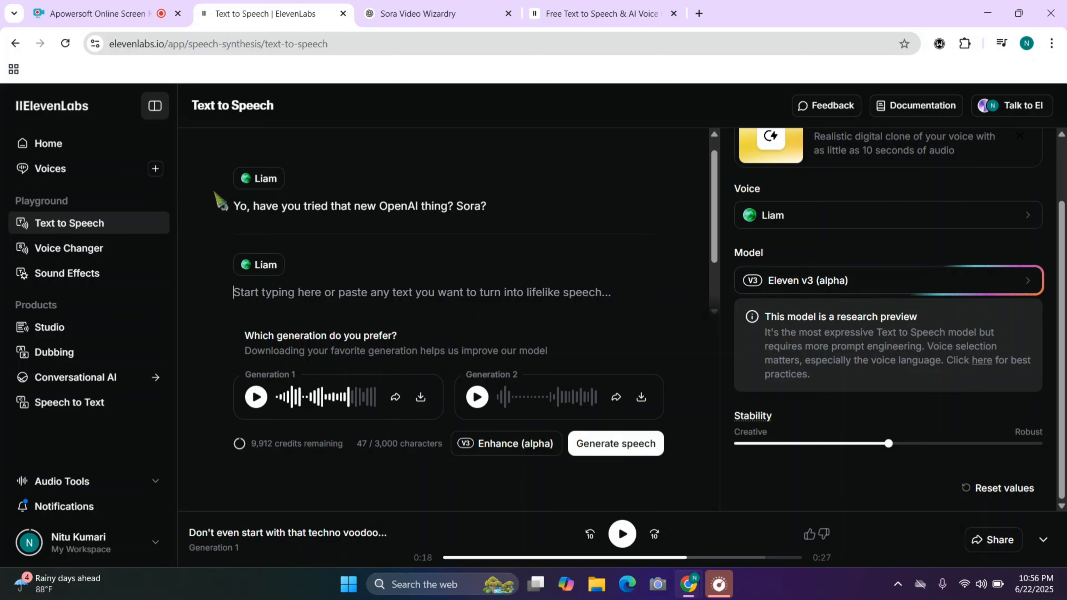
scroll(360, 301, "down", 1)
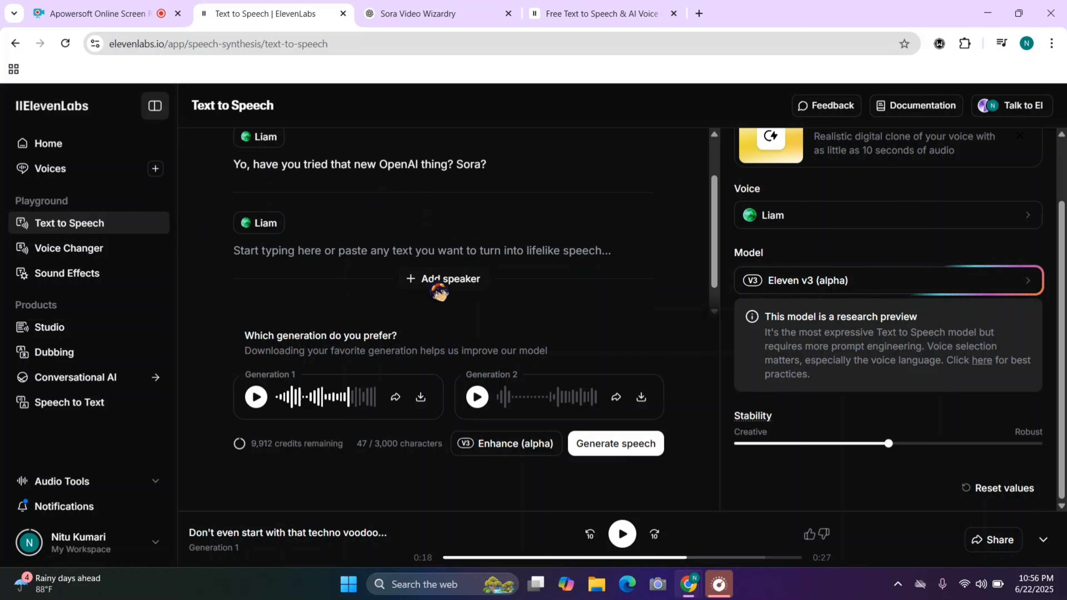
left_click(244, 234)
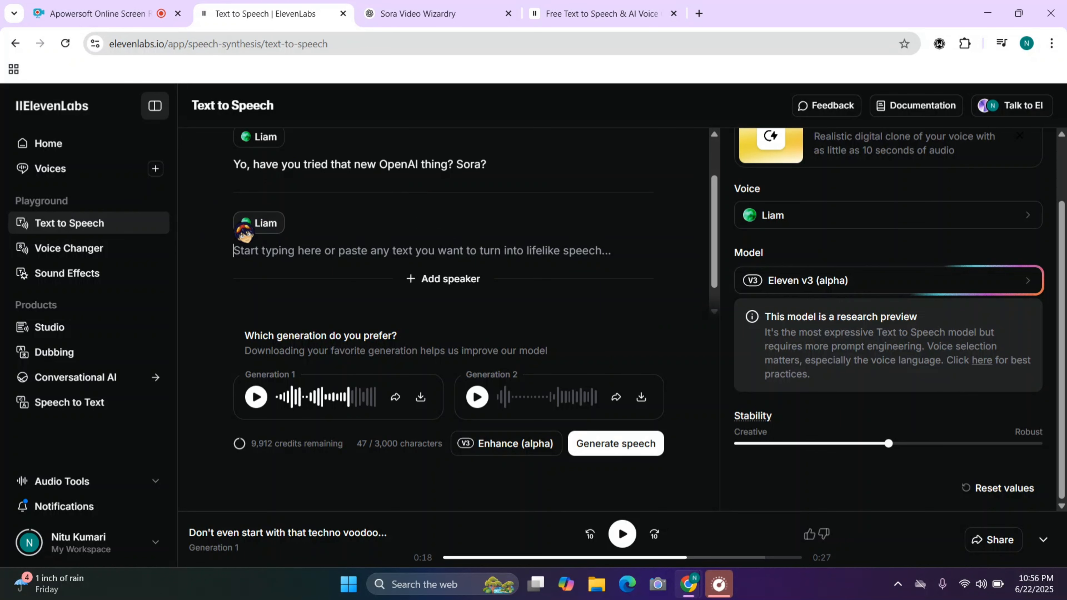
left_click(257, 223)
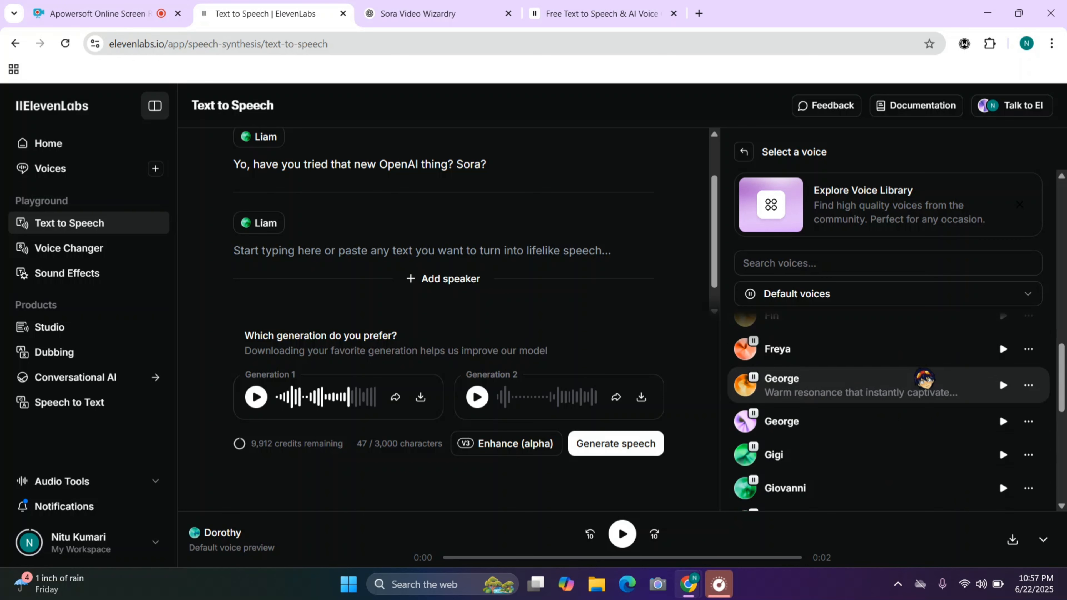
scroll(924, 378, "down", 3)
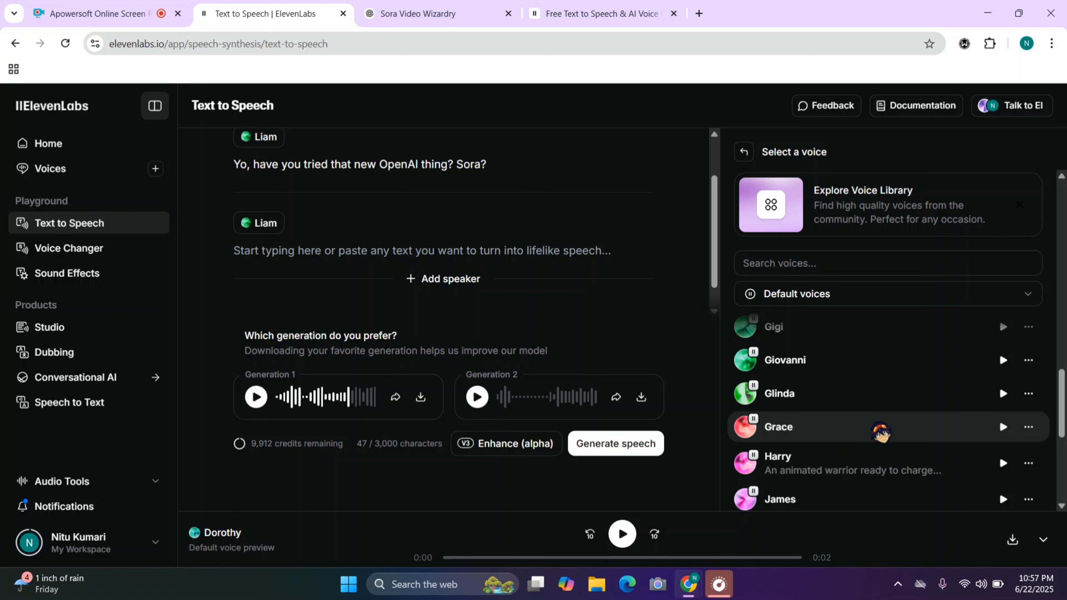
left_click(881, 431)
left_click(318, 296)
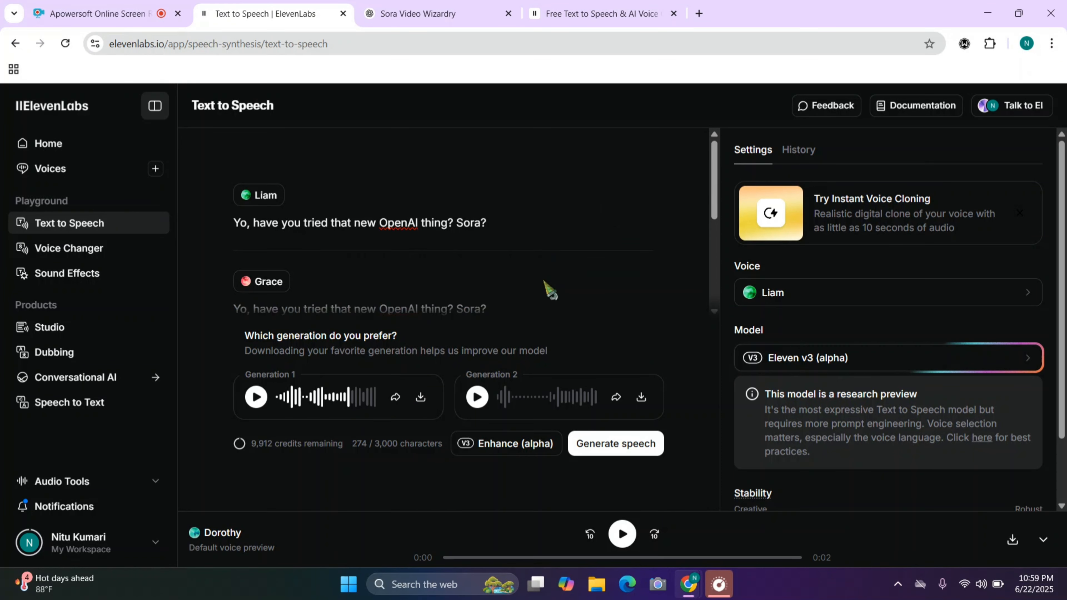
Append the tag "[laughs uncontollably]" to Liam's detective llama line and select the latest generation in the history
scroll(543, 281, "down", 4)
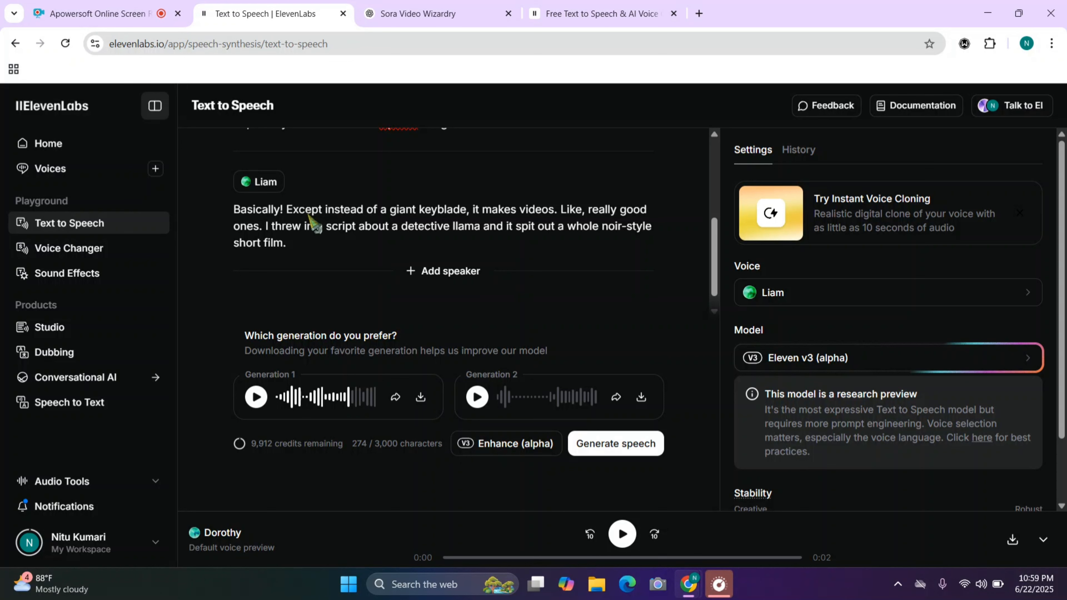
type("[laughs uncontollably]")
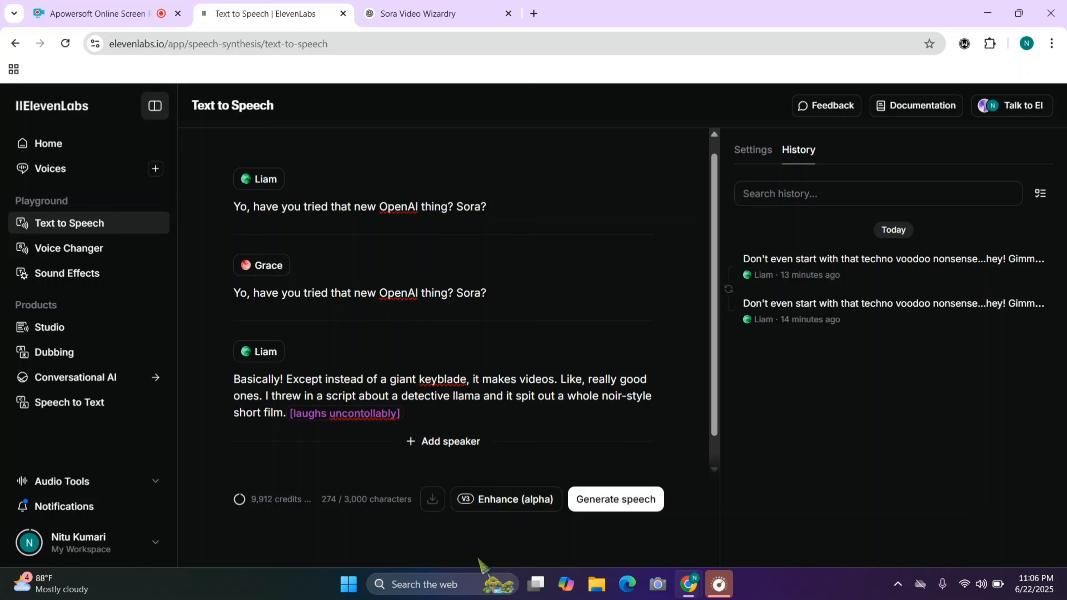
left_click(1035, 263)
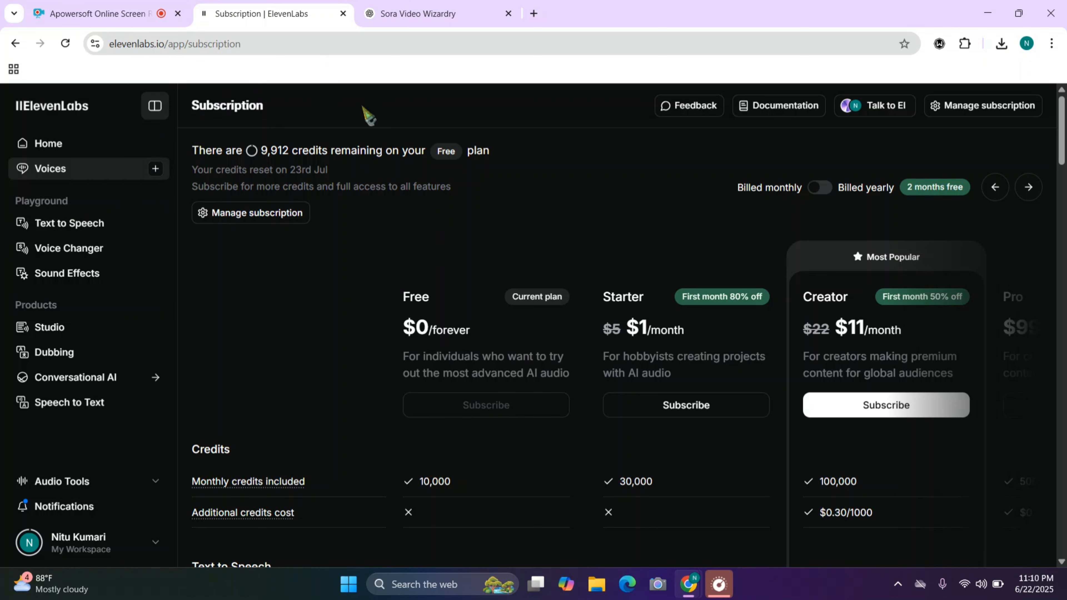
Examine the prices, monthly credits and additional credit costs of the subscription plans from Free to Enterprise
scroll(493, 408, "down", 5)
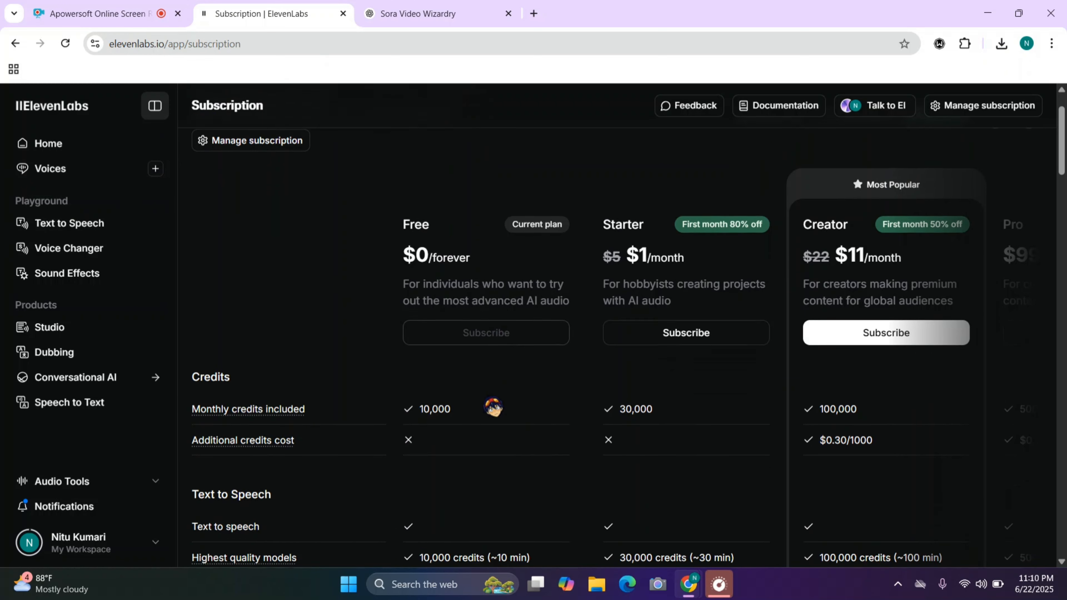
scroll(493, 407, "up", 5)
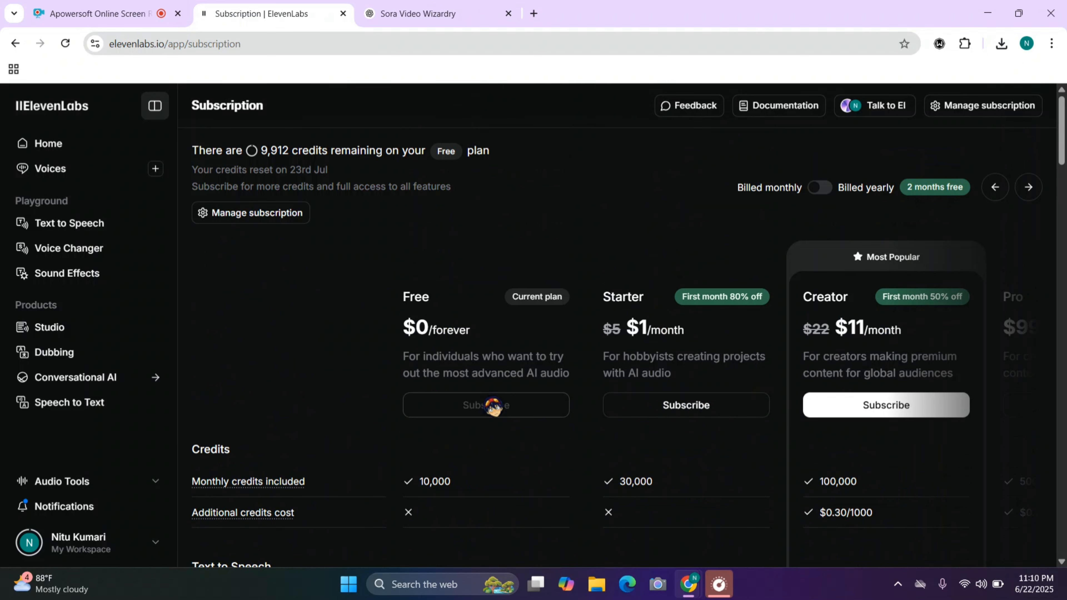
scroll(494, 407, "right", 1)
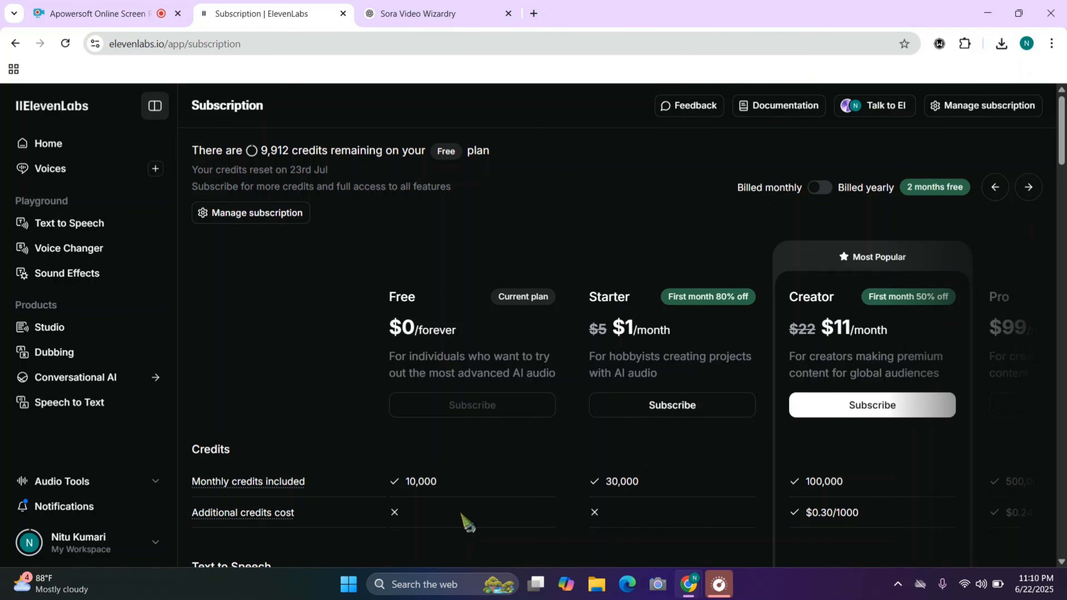
scroll(798, 517, "right", 5)
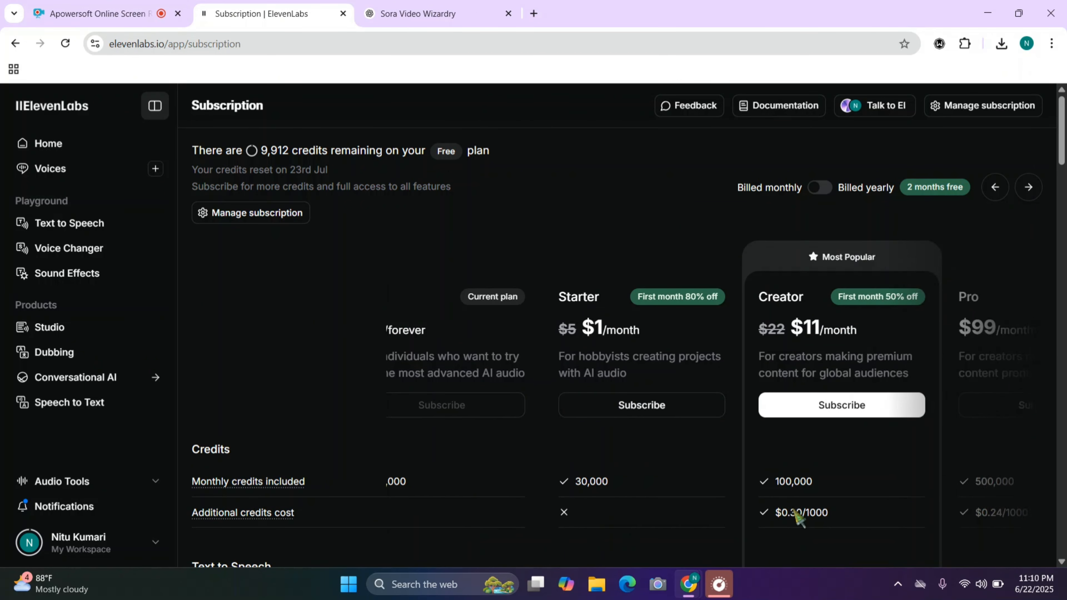
scroll(798, 517, "right", 3)
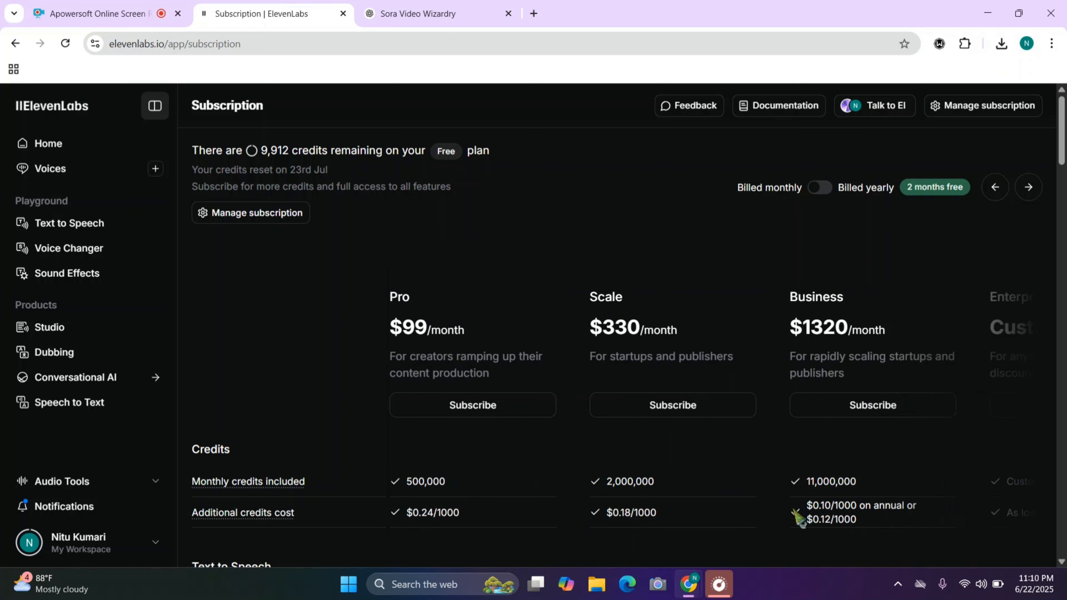
scroll(798, 518, "right", 2)
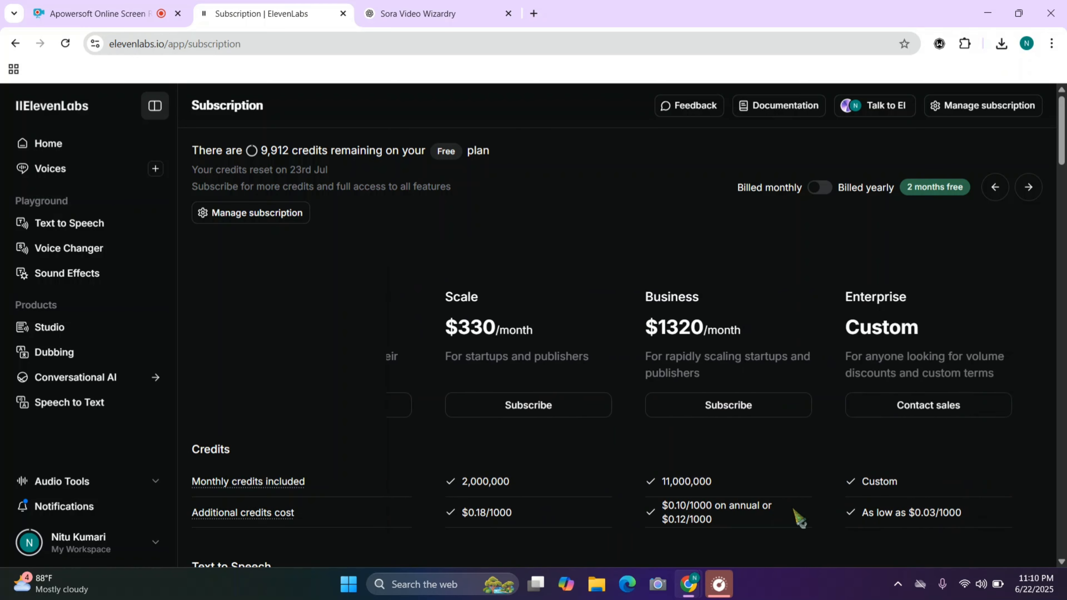
scroll(798, 521, "left", 10)
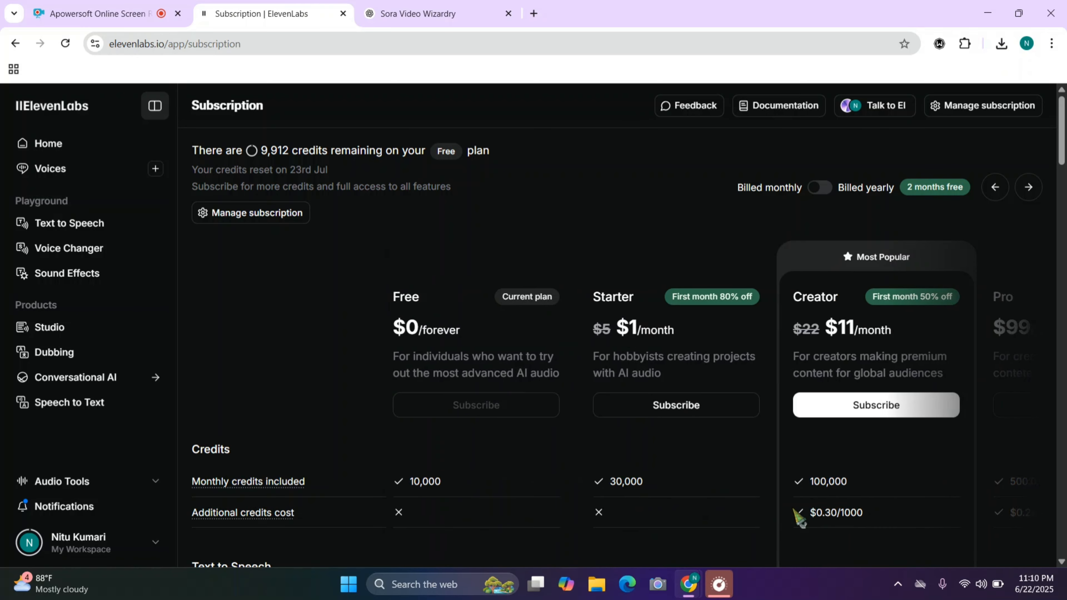
scroll(798, 522, "right", 3)
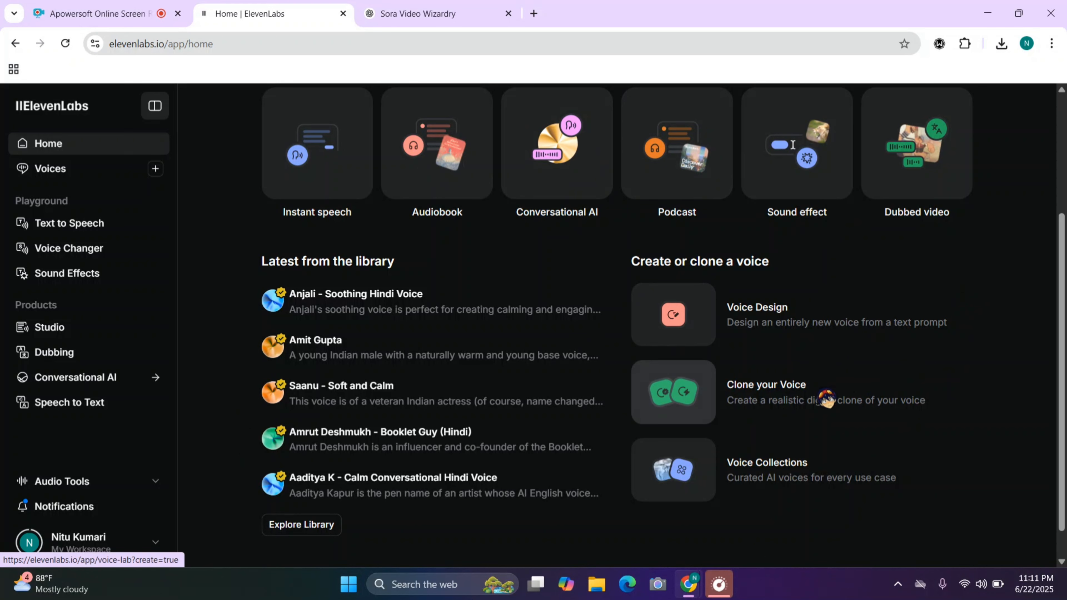
Open the Clone your Voice feature from the home page
left_click(778, 399)
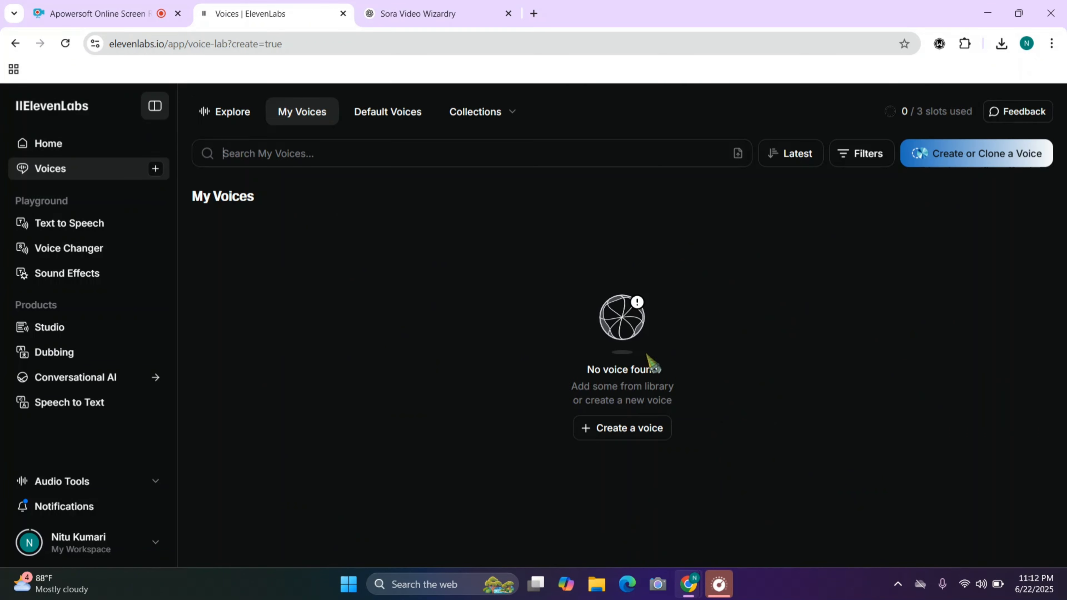